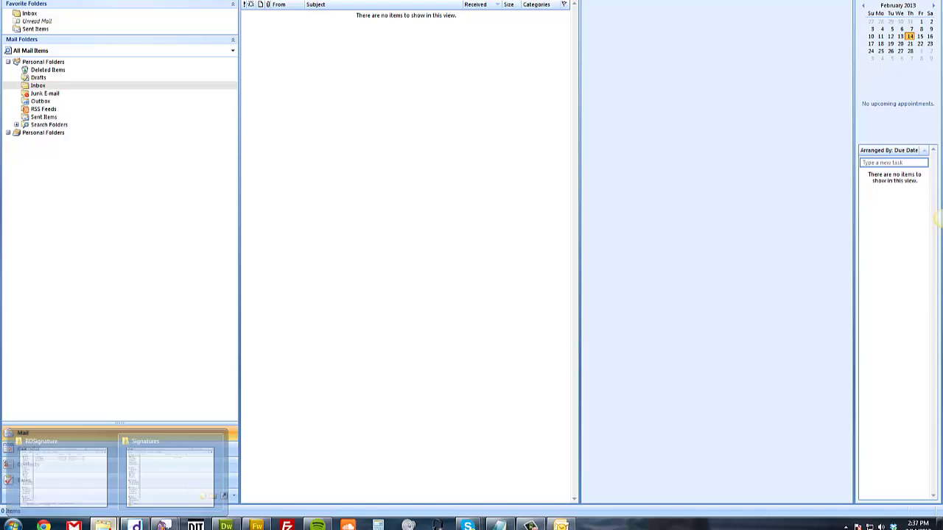
Step: Open the e-mail signature settings from Outlook's mail format options
{"action": "left_click", "coordinate": [84, 471]}
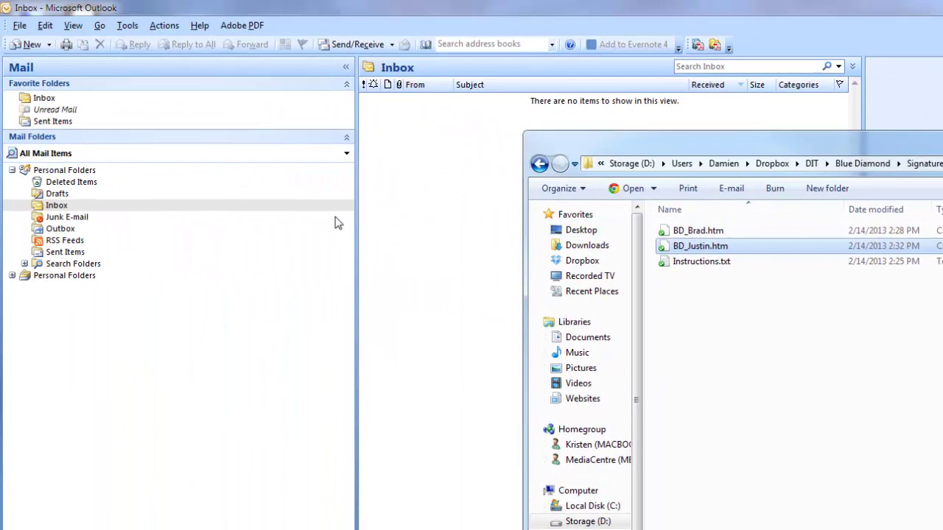
{"action": "left_click", "coordinate": [130, 30]}
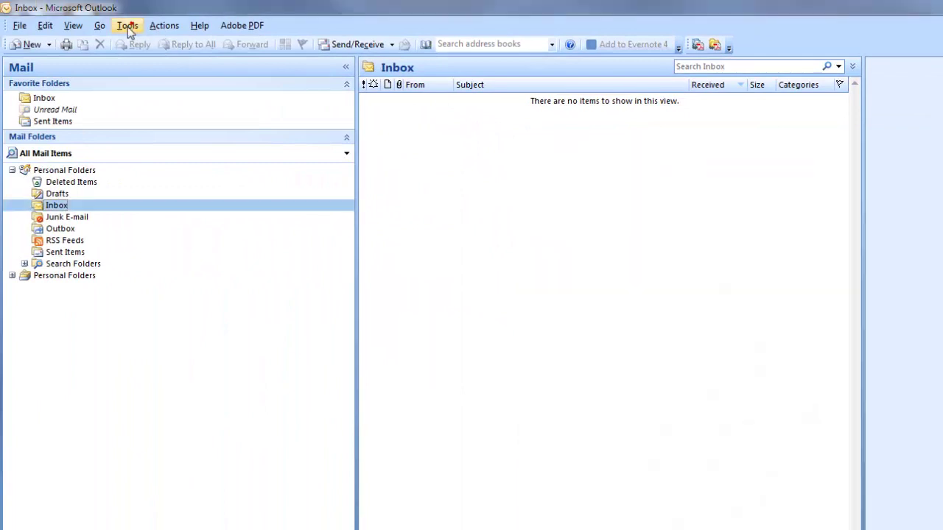
{"action": "left_click", "coordinate": [153, 28]}
{"action": "mouse_move", "coordinate": [129, 28]}
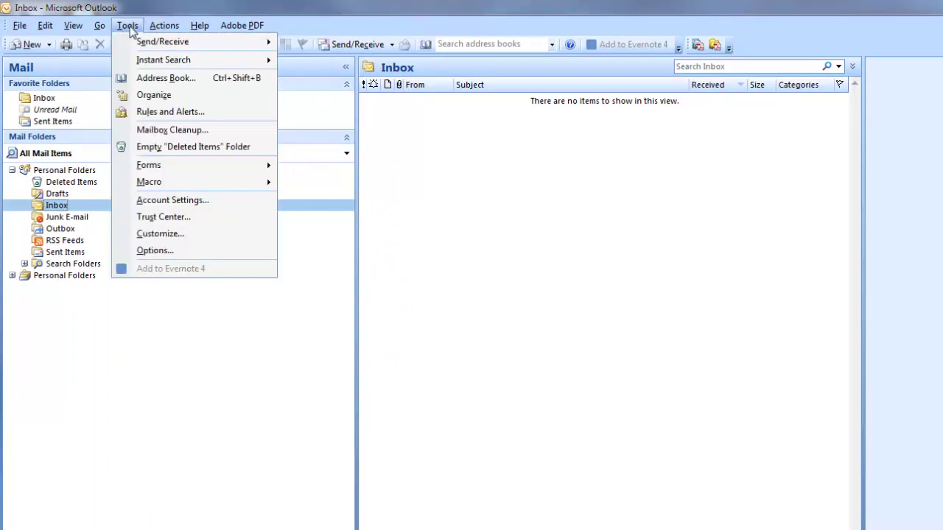
{"action": "left_click", "coordinate": [162, 251]}
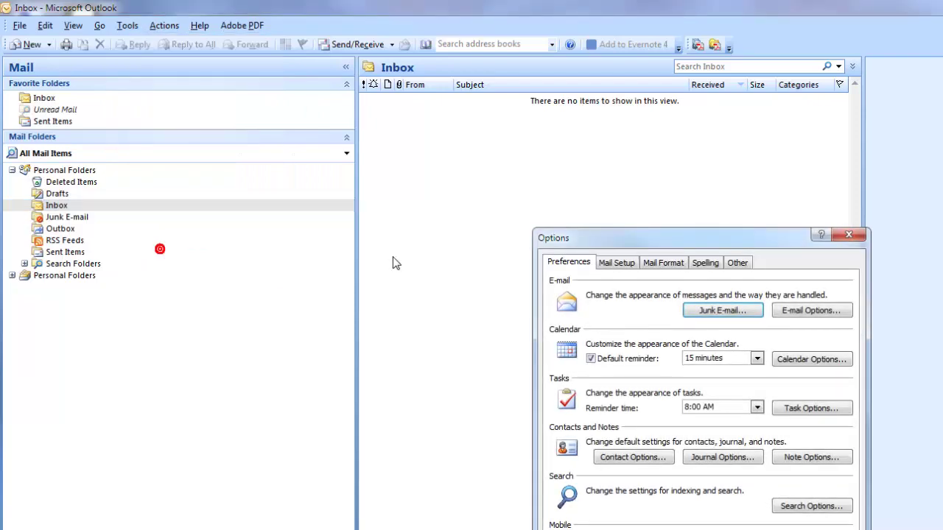
{"action": "left_click", "coordinate": [662, 263]}
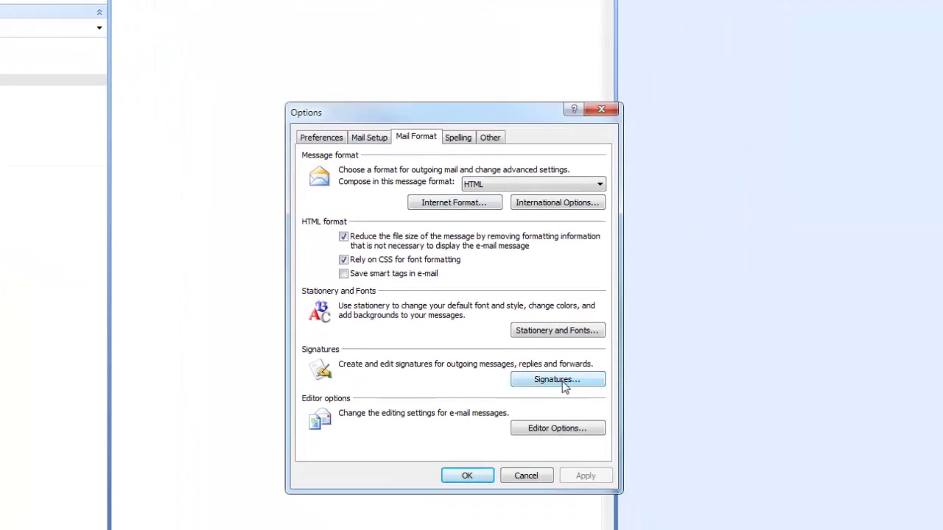
{"action": "left_click", "coordinate": [567, 386]}
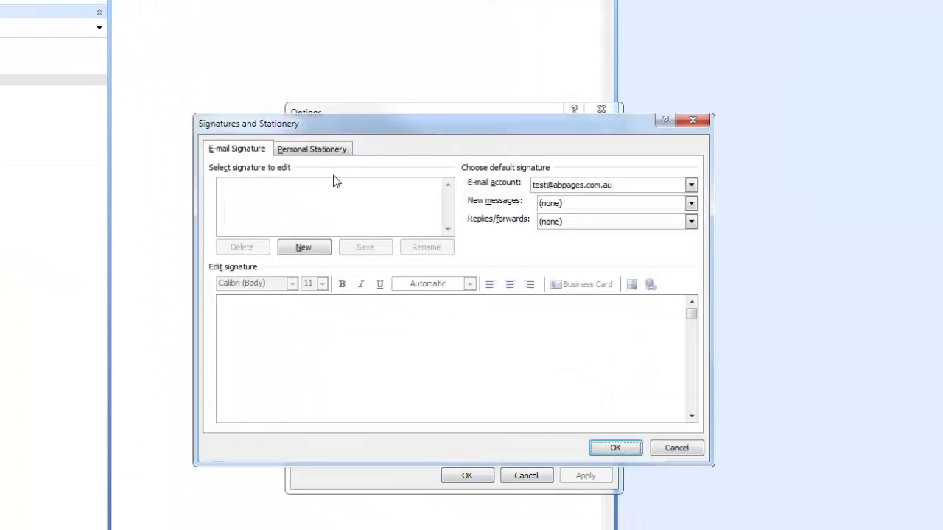
Step: Check the file names in the BDSignature folder and create a new e-mail signature named BD_Brad
{"action": "left_click", "coordinate": [321, 234]}
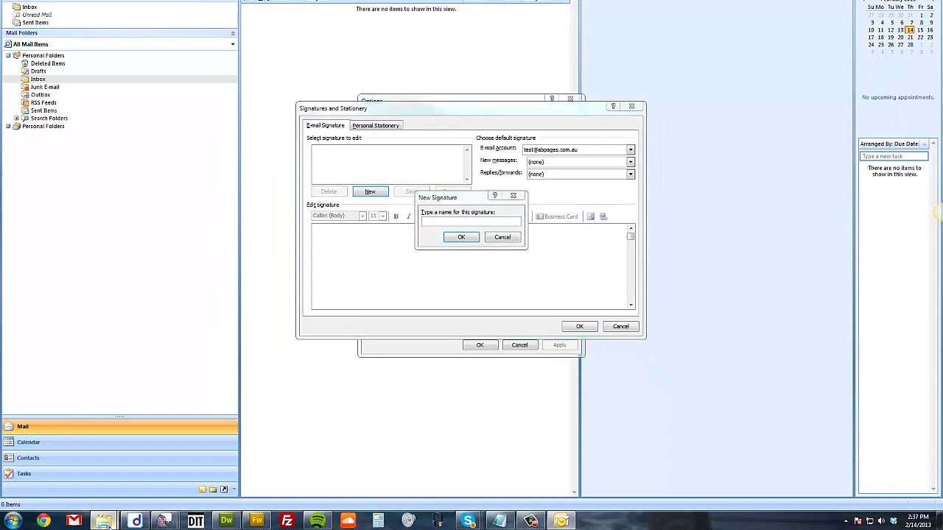
{"action": "mouse_move", "coordinate": [103, 520]}
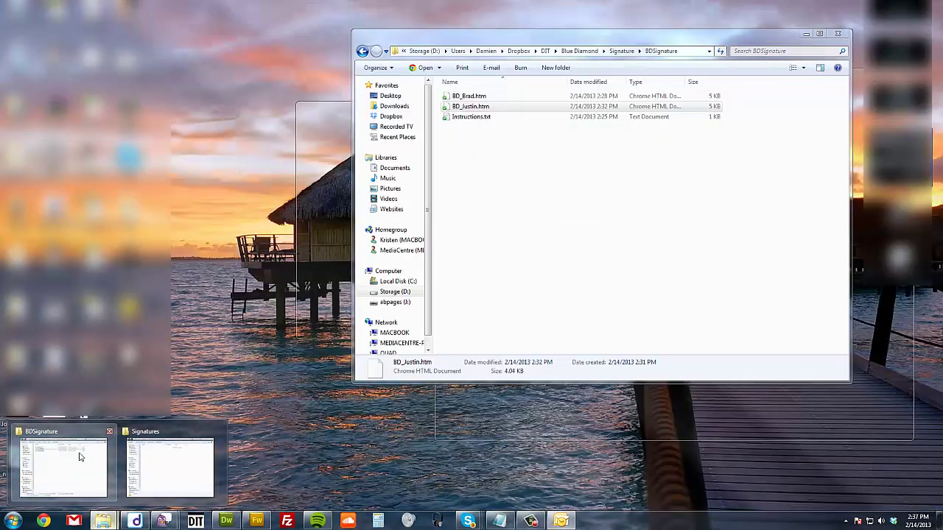
{"action": "left_click", "coordinate": [81, 457]}
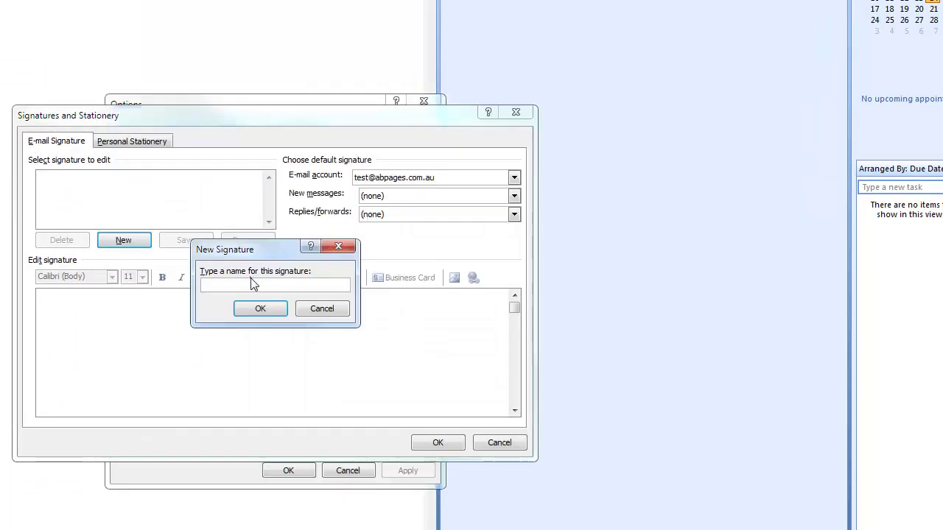
{"action": "left_click", "coordinate": [243, 286]}
{"action": "type", "text": "BD_Brad"}
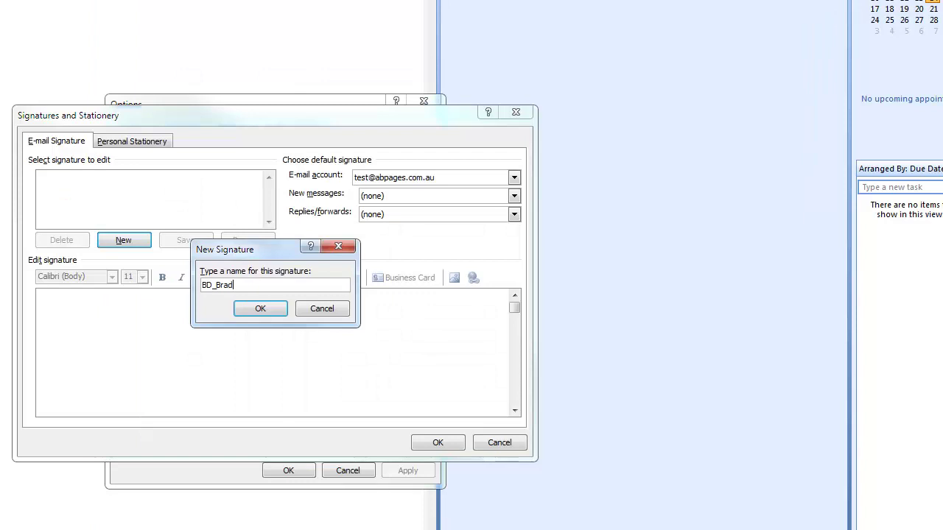
{"action": "left_click", "coordinate": [265, 308]}
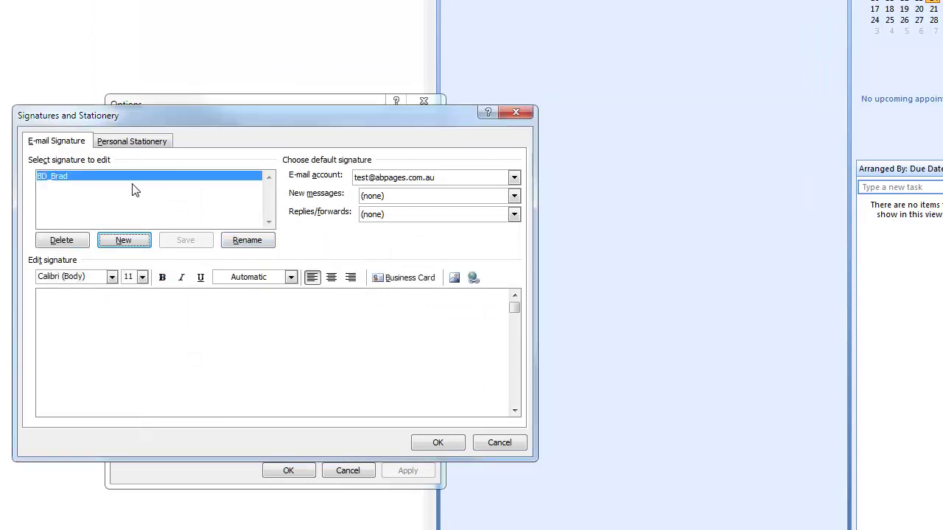
Step: Create a second e-mail signature named BD_Justin and accept the signature and mail options
{"action": "left_click", "coordinate": [124, 240]}
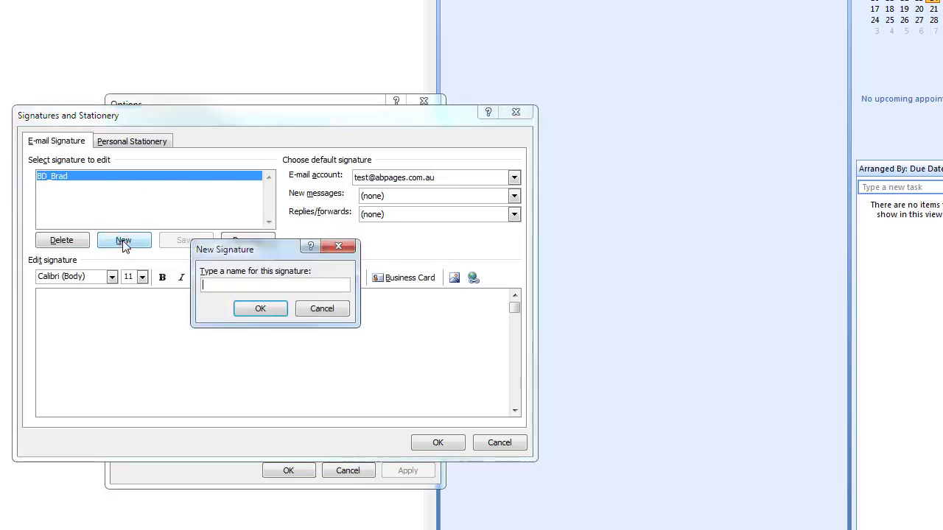
{"action": "type", "text": "BD_Justin"}
{"action": "left_click", "coordinate": [394, 286]}
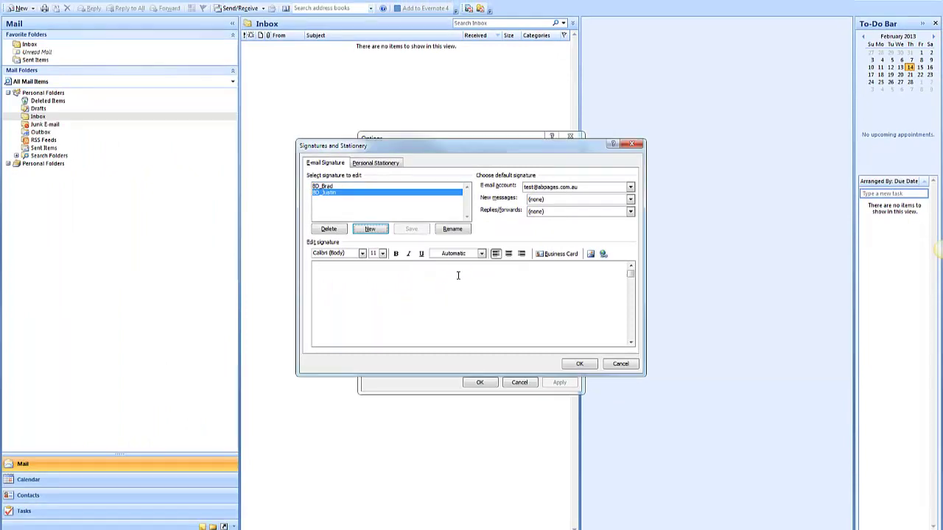
{"action": "left_click", "coordinate": [581, 365]}
{"action": "left_click", "coordinate": [480, 383]}
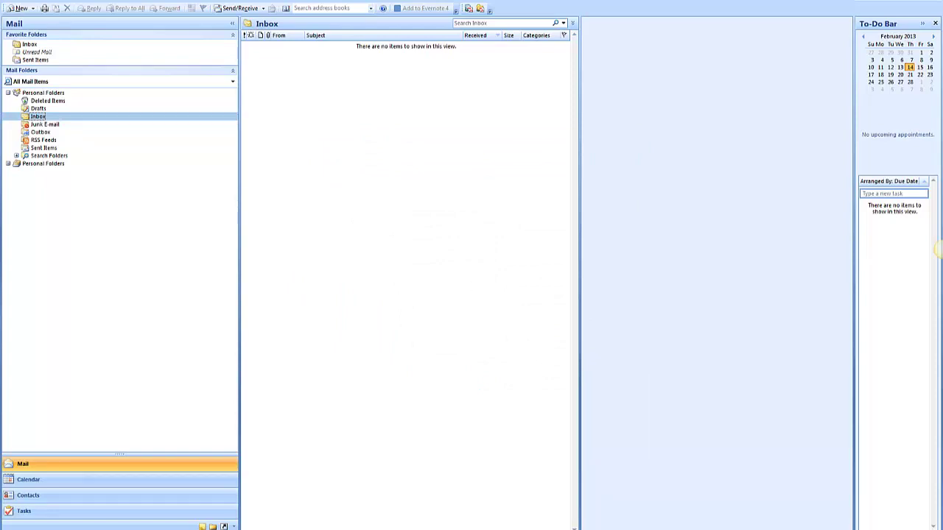
Step: Switch to Instructions.txt in Notepad and copy the path %APPDATA%\Microsoft\Signatures
{"action": "key", "text": "alt+Tab"}
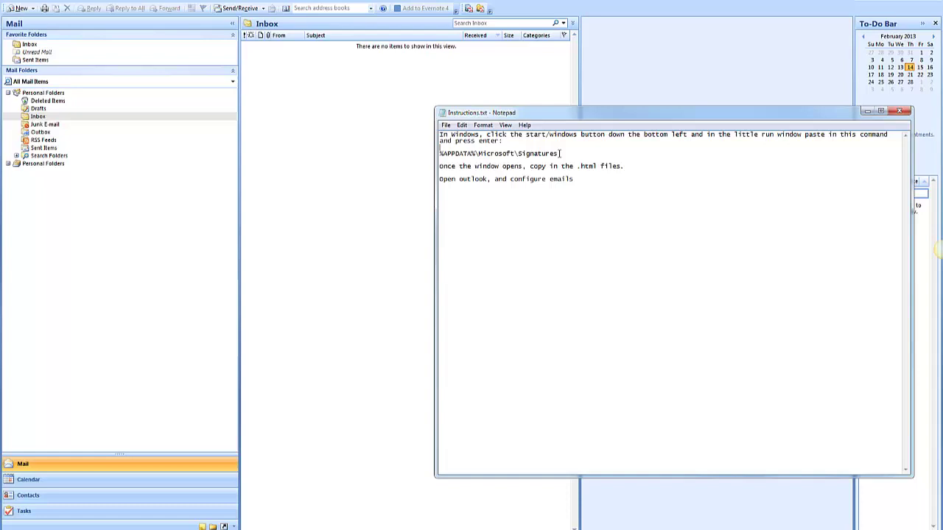
{"action": "left_click_drag", "start_coordinate": [558, 154], "coordinate": [440, 153]}
{"action": "key", "text": "ctrl+c"}
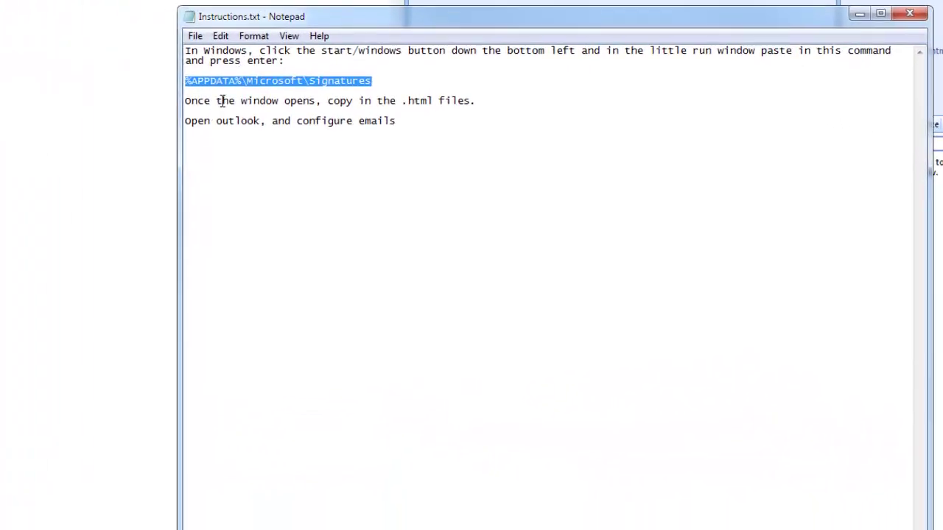
Step: Open the Signatures folder in Windows Explorer by running the copied path %APPDATA%\Microsoft\Signatures
{"action": "left_click", "coordinate": [48, 482]}
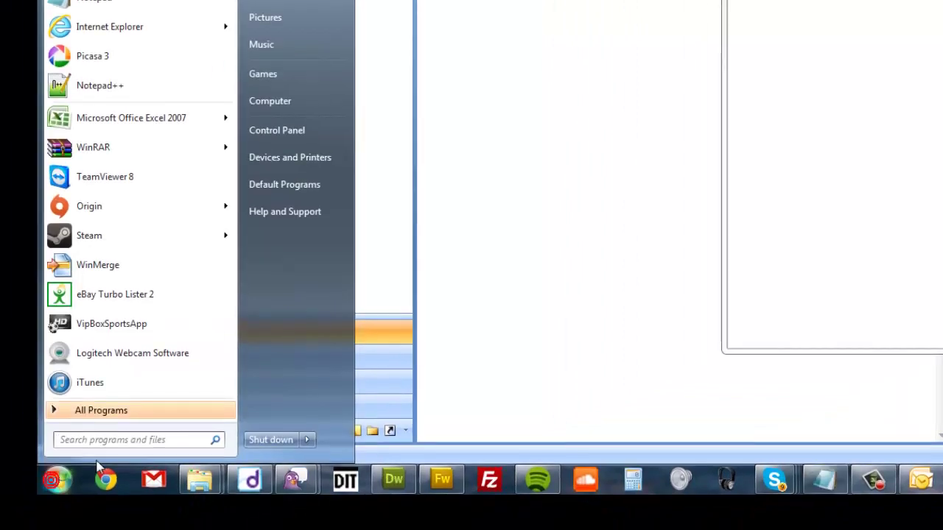
{"action": "left_click", "coordinate": [76, 439]}
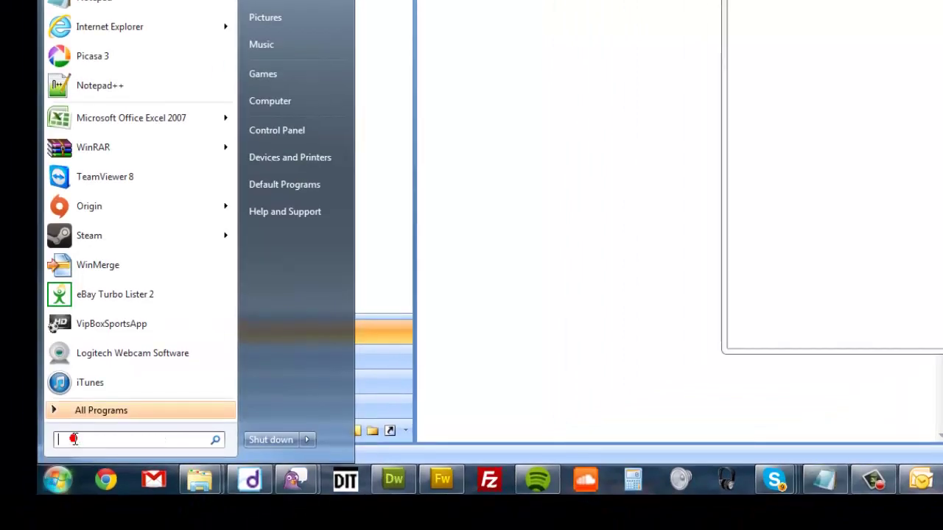
{"action": "key", "text": "ctrl+v"}
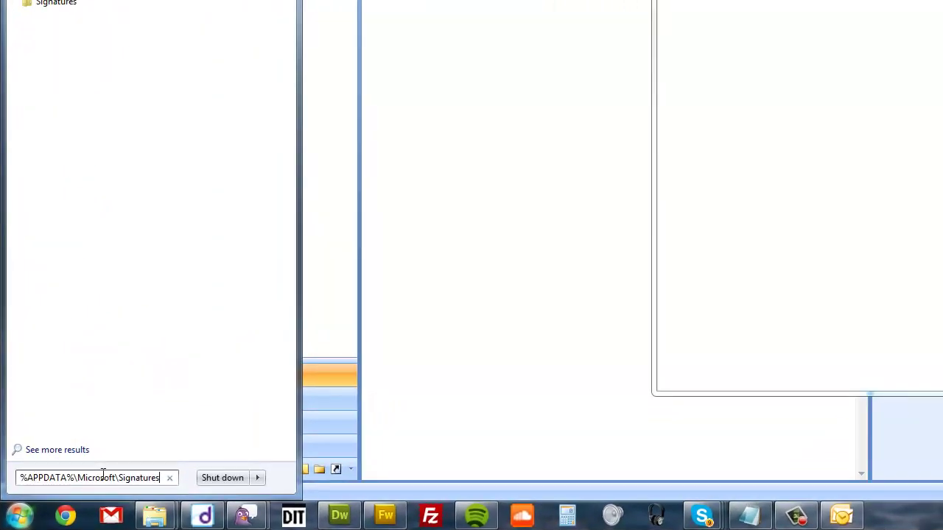
{"action": "key", "text": "Return"}
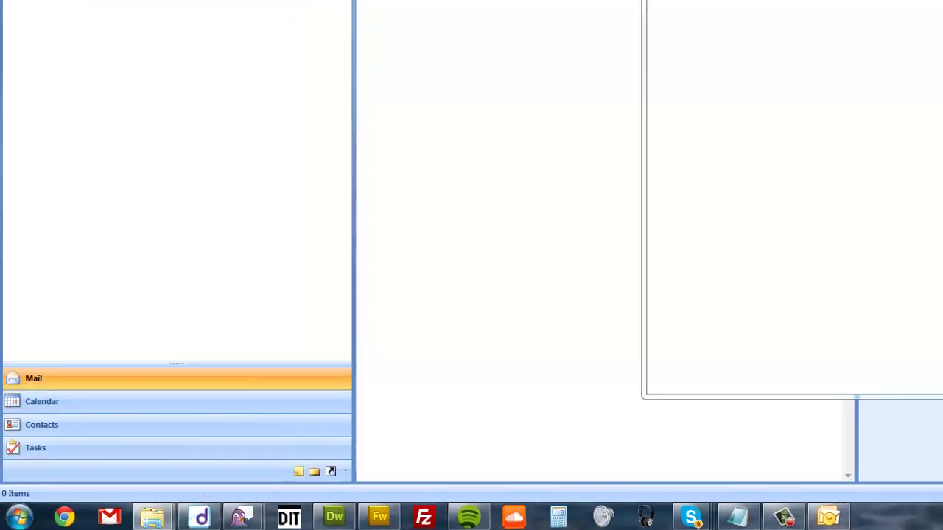
{"action": "mouse_move", "coordinate": [608, 68]}
{"action": "left_mouse_down"}
{"action": "mouse_move", "coordinate": [591, 40]}
{"action": "mouse_move", "coordinate": [423, 23]}
{"action": "left_mouse_up"}
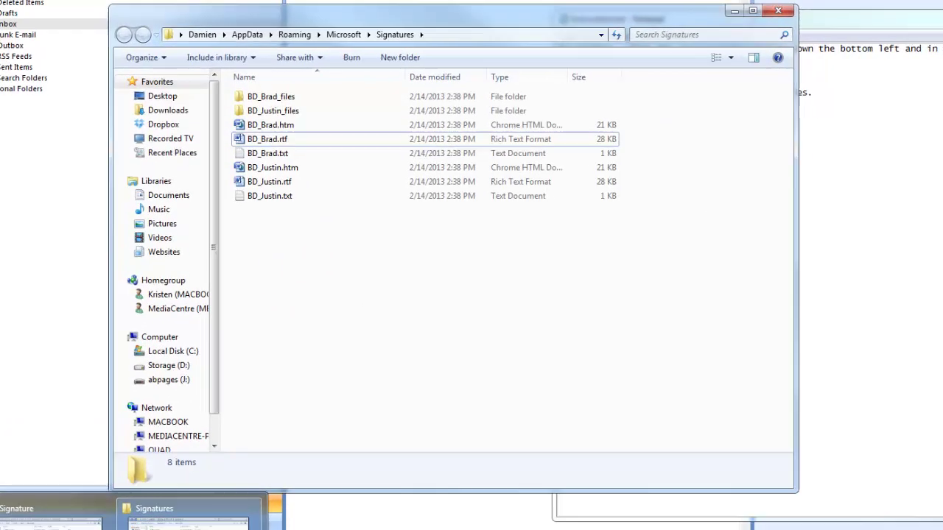
Step: Delete BD_Brad.htm and BD_Justin.htm from the Signatures folder
{"action": "left_click", "coordinate": [282, 130]}
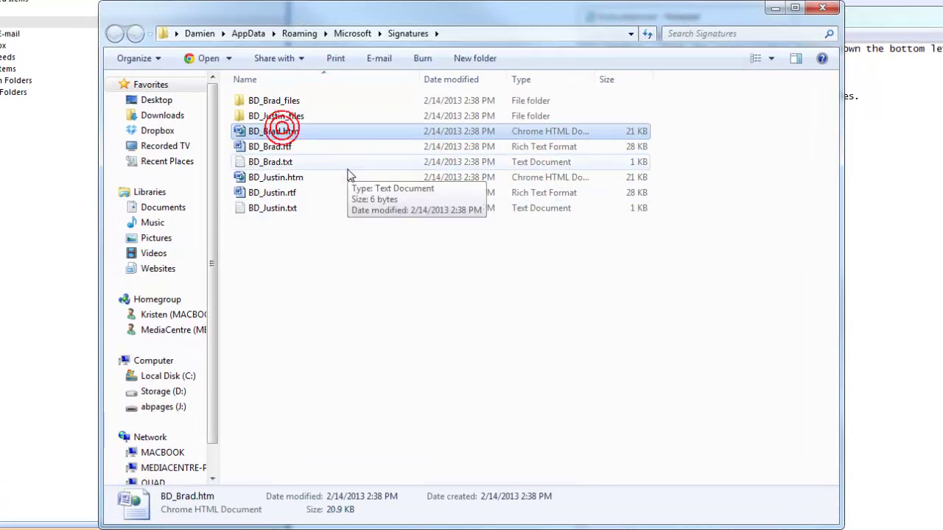
{"action": "key", "text": "Delete"}
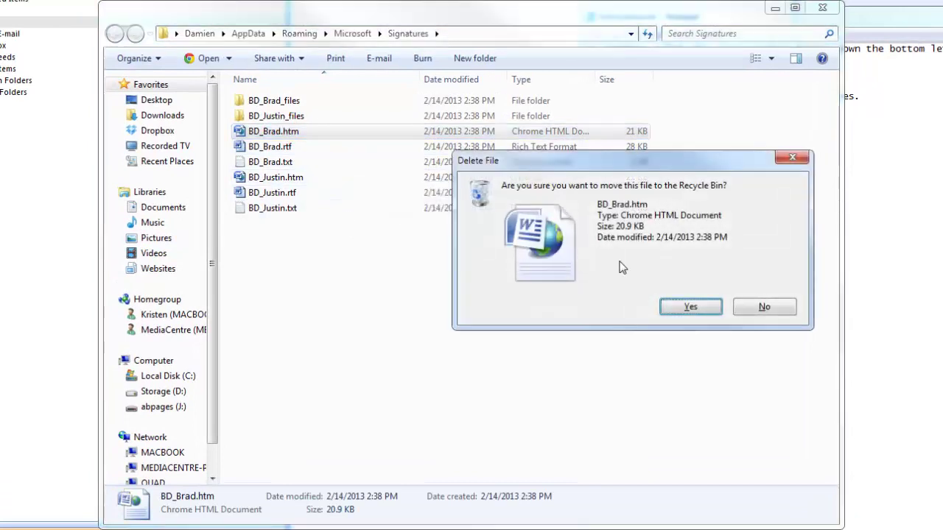
{"action": "left_click", "coordinate": [689, 308]}
{"action": "left_click", "coordinate": [276, 148]}
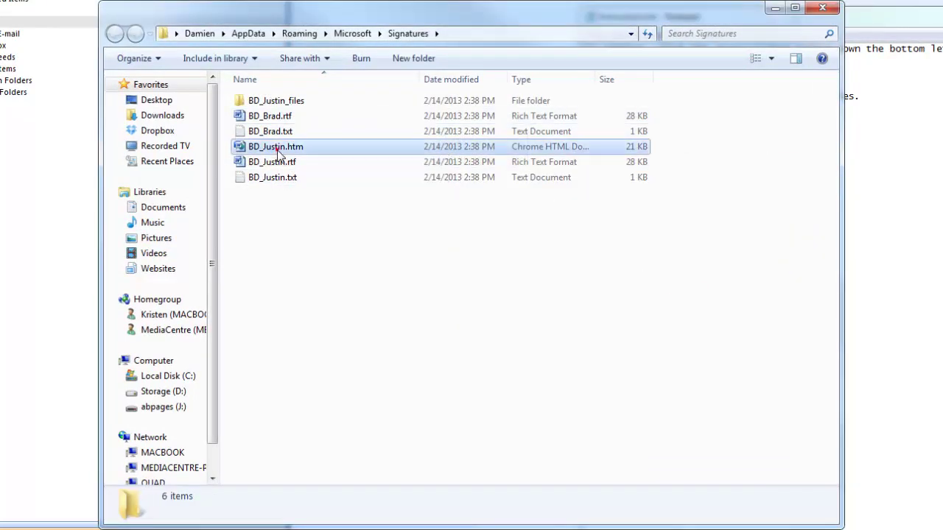
{"action": "key", "text": "Delete"}
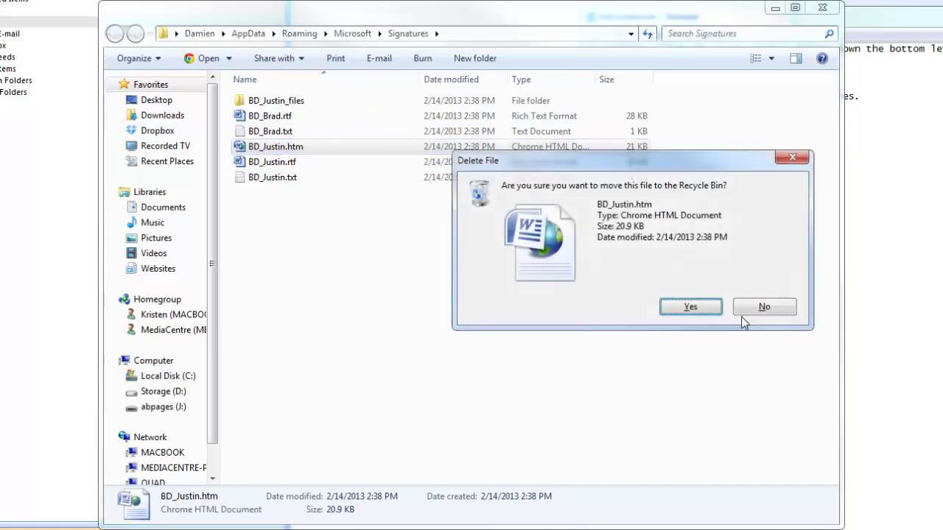
{"action": "left_click", "coordinate": [693, 306]}
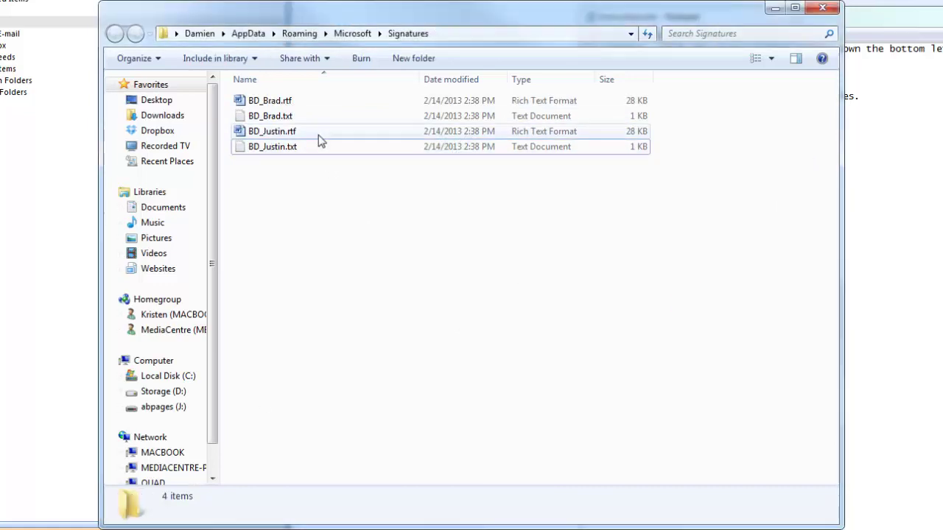
Step: Copy the prepared BD_Brad.htm and BD_Justin.htm files from the BDSignature folder into the Signatures folder
{"action": "left_click", "coordinate": [289, 151]}
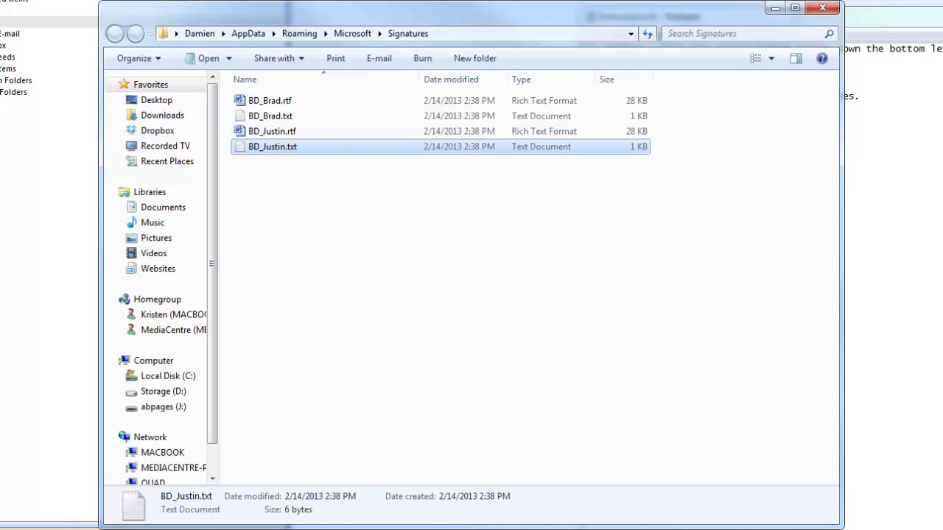
{"action": "key", "text": "Return"}
{"action": "key", "text": "alt+Tab"}
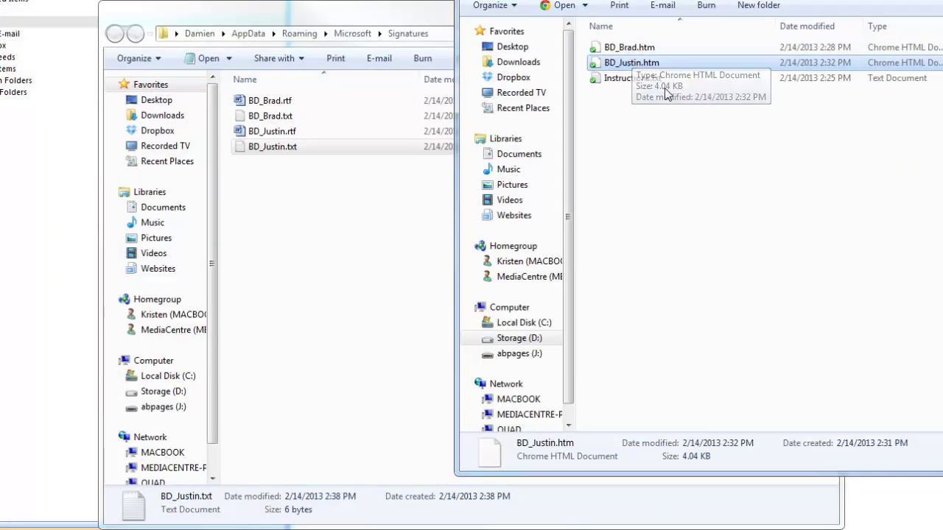
{"action": "left_click", "coordinate": [630, 48], "text": "ctrl"}
{"action": "left_click_drag", "start_coordinate": [636, 60], "coordinate": [302, 294]}
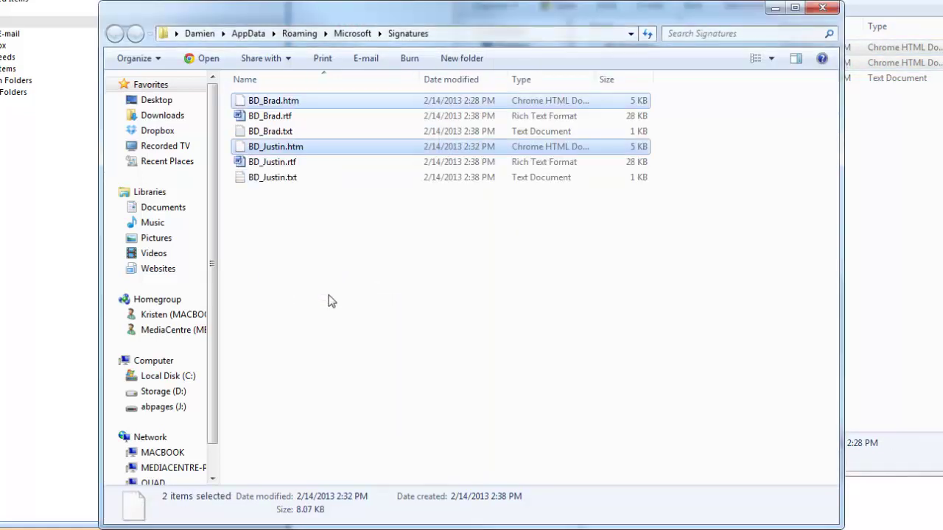
{"action": "left_click", "coordinate": [333, 299]}
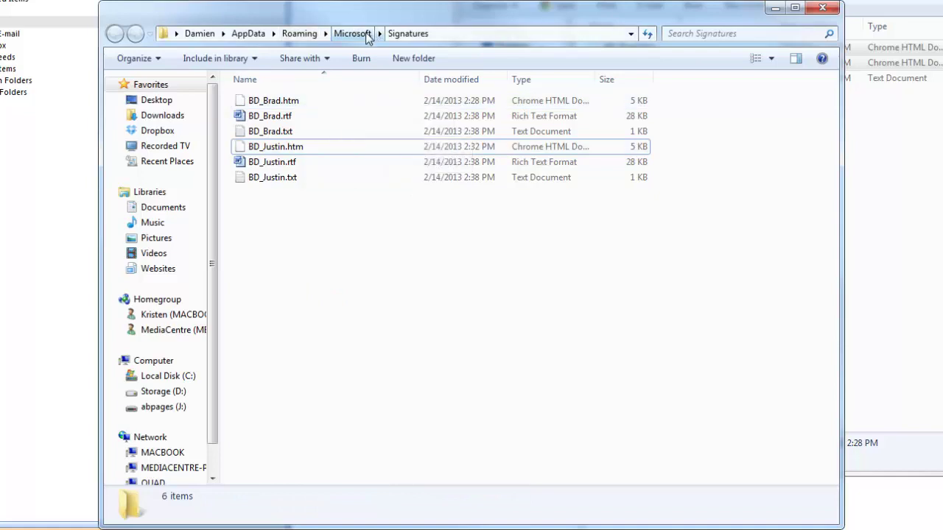
Step: Return to Outlook, reopen the e-mail signature settings and preview the BD_Justin signature
{"action": "left_click", "coordinate": [360, 274]}
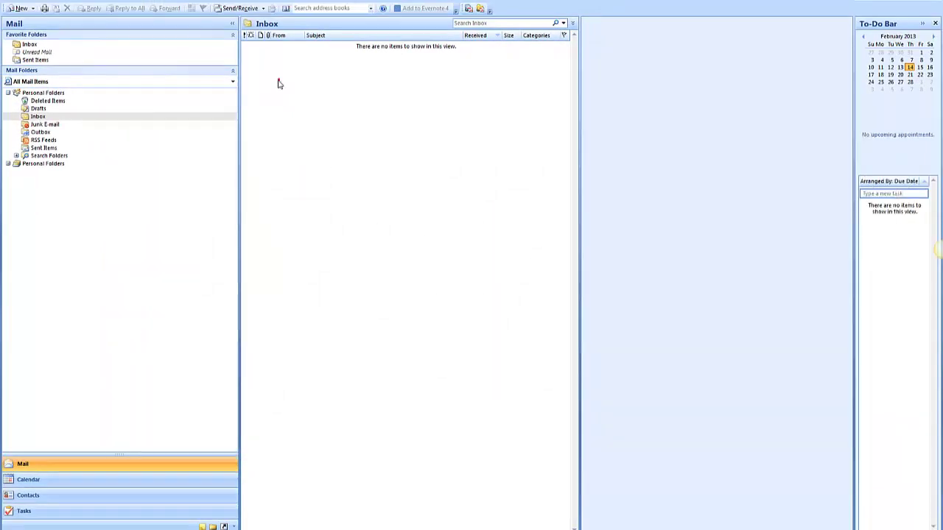
{"action": "left_click", "coordinate": [278, 80]}
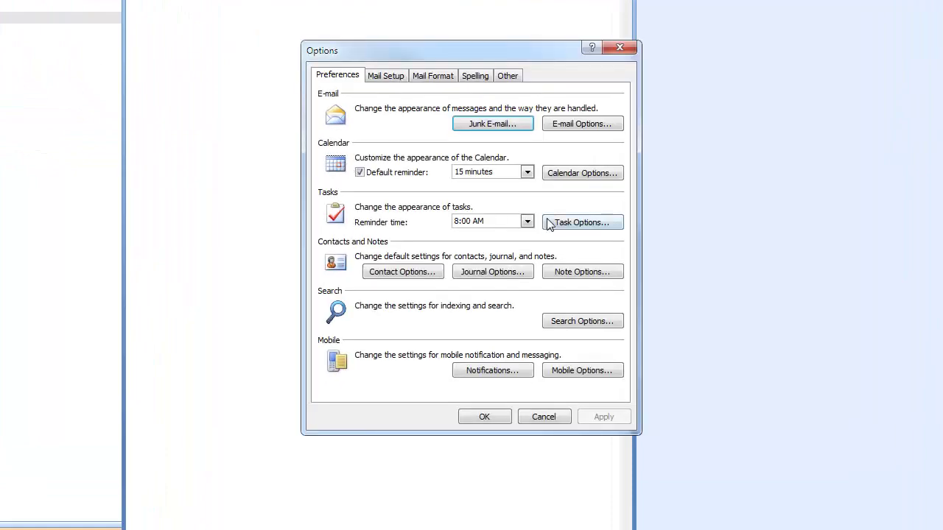
{"action": "left_click", "coordinate": [440, 78]}
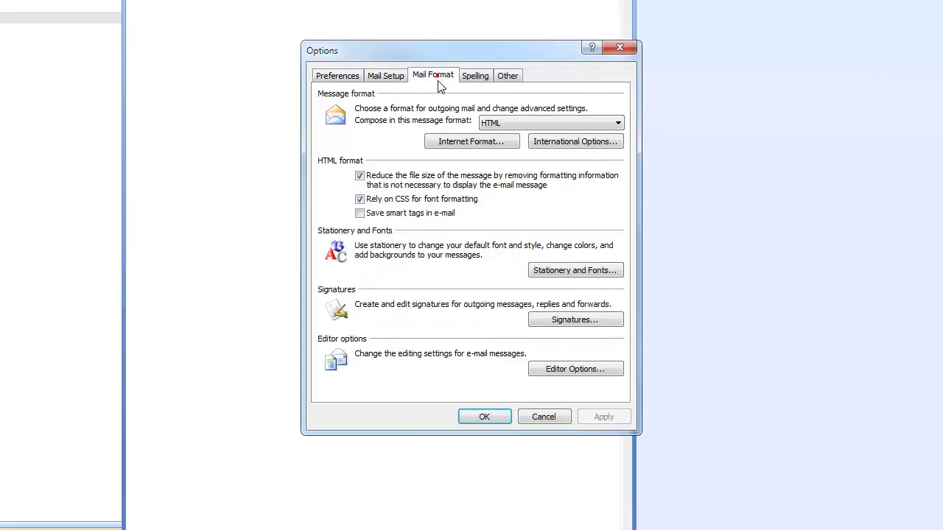
{"action": "left_click", "coordinate": [585, 319]}
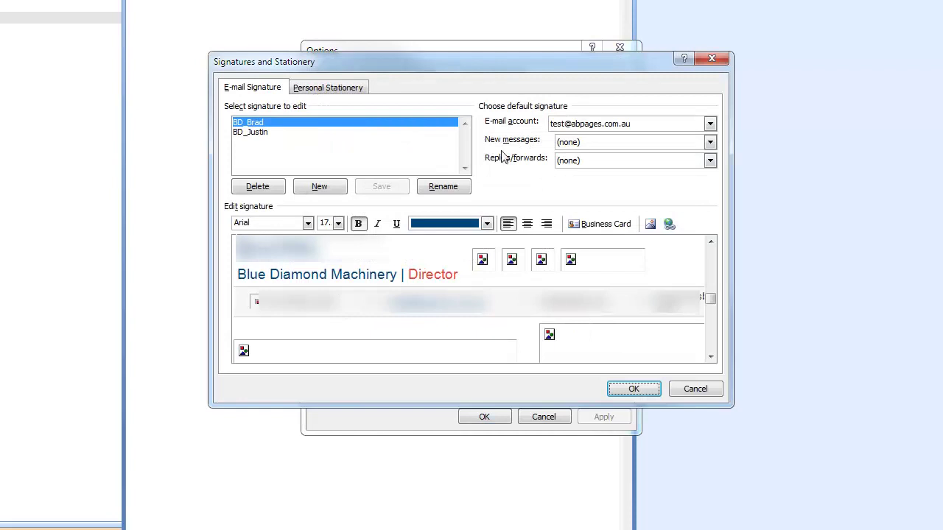
{"action": "left_click", "coordinate": [259, 135]}
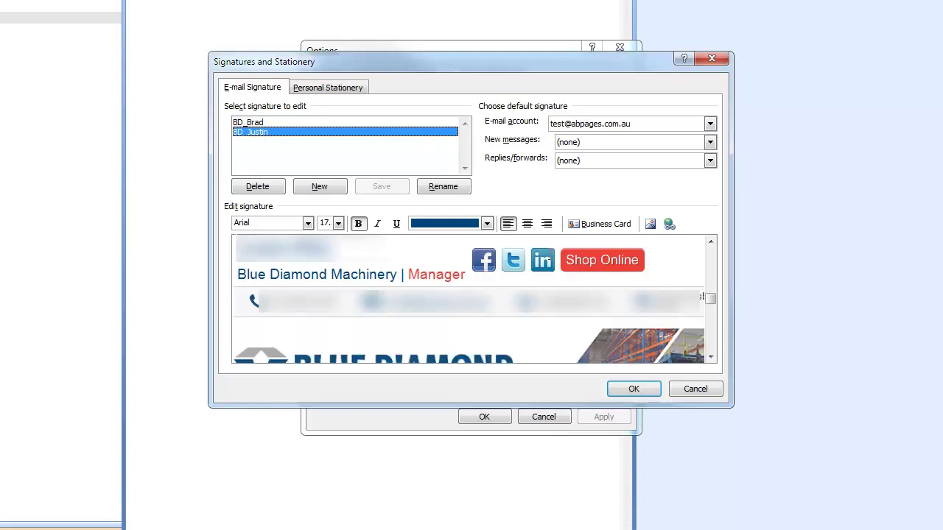
Step: Preview the BD_Brad signature, then set it as the default for new messages and replies/forwards and accept the options
{"action": "left_click", "coordinate": [261, 123]}
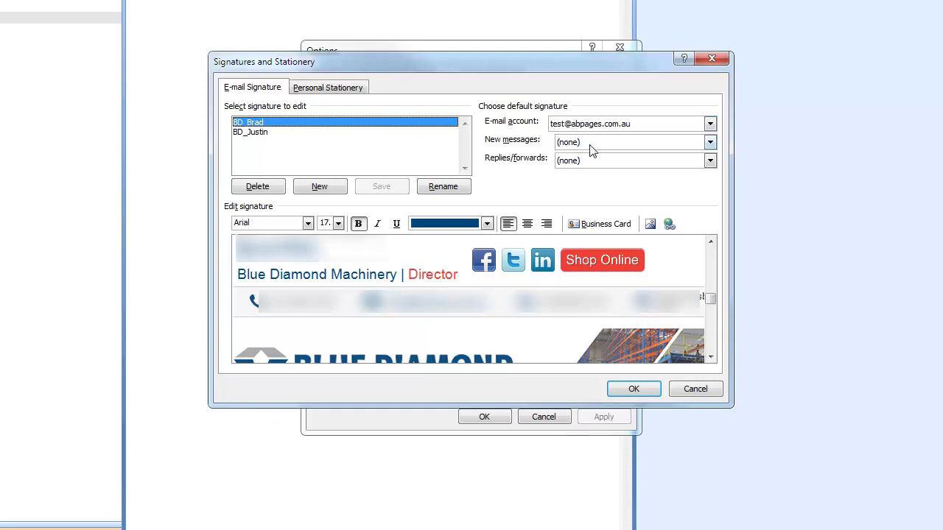
{"action": "left_click", "coordinate": [614, 145]}
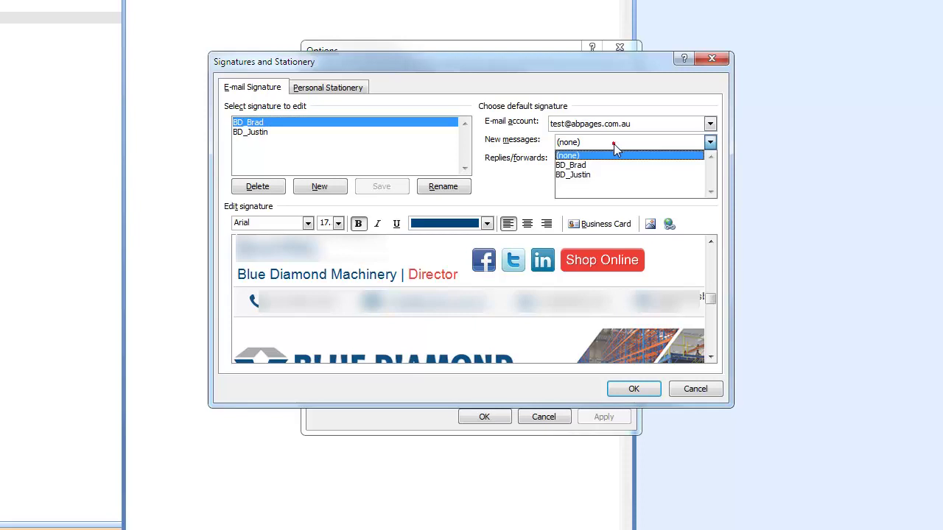
{"action": "left_click", "coordinate": [583, 167]}
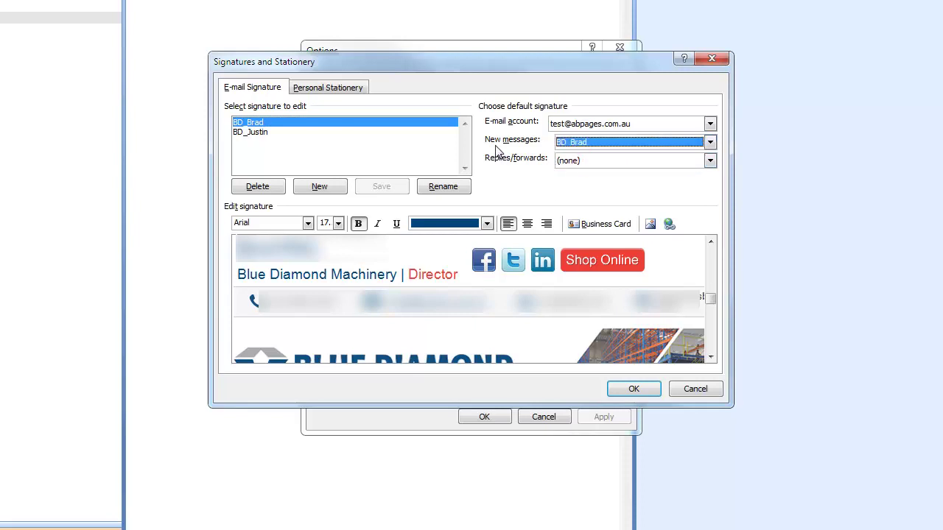
{"action": "left_click", "coordinate": [599, 162]}
{"action": "left_click", "coordinate": [590, 184]}
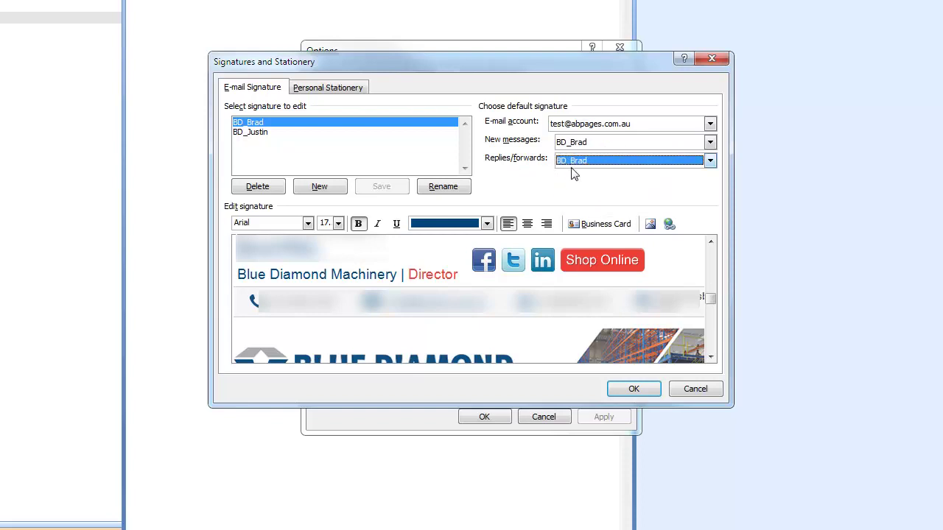
{"action": "left_click", "coordinate": [633, 389]}
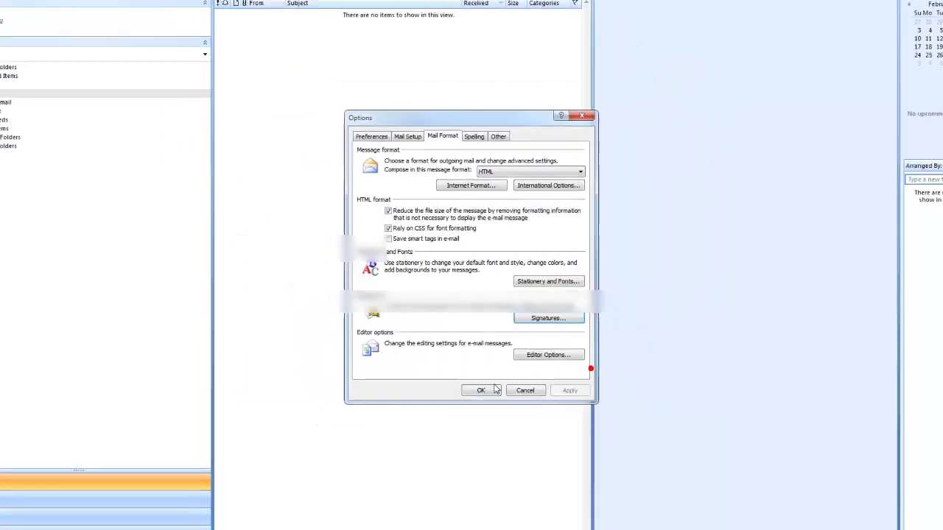
{"action": "left_click", "coordinate": [484, 417]}
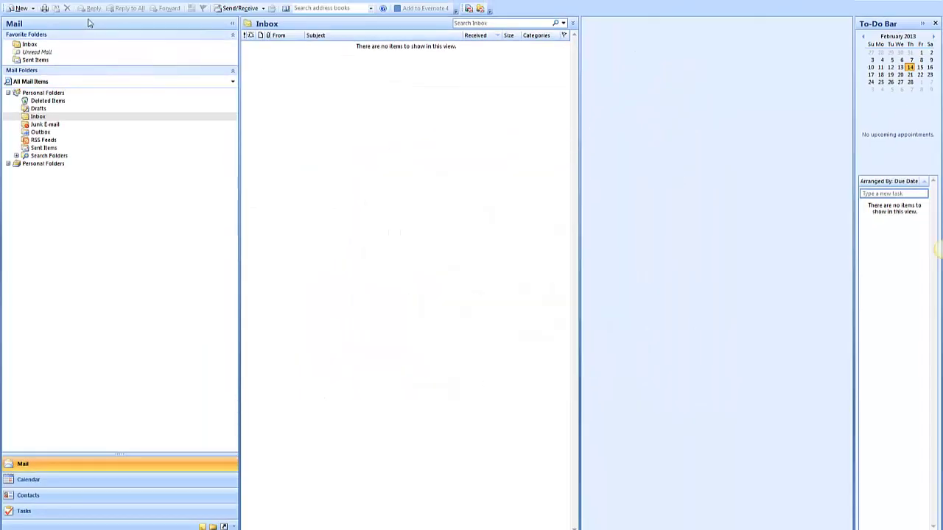
Step: Open a new e-mail message to check the default signature in its body, moving the message window for a better view
{"action": "left_click", "coordinate": [19, 8]}
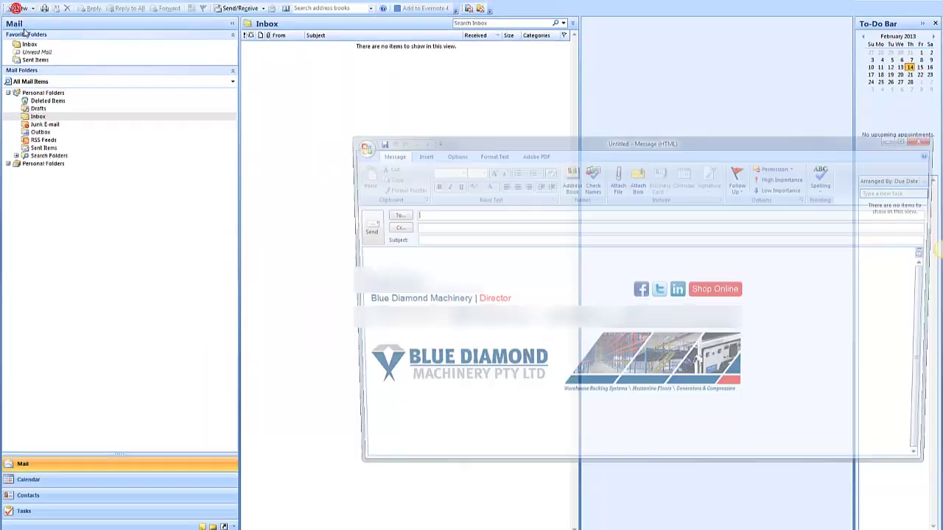
{"action": "left_click", "coordinate": [404, 256]}
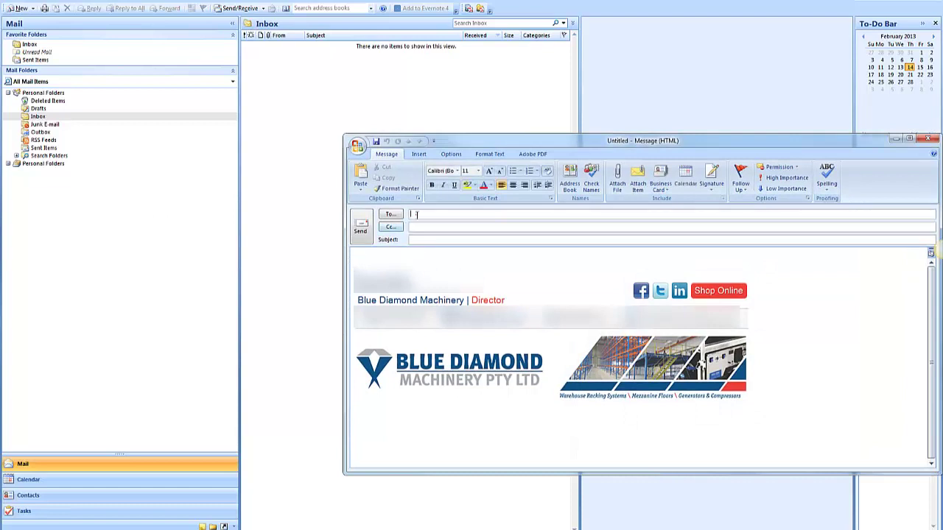
{"action": "left_click", "coordinate": [610, 286]}
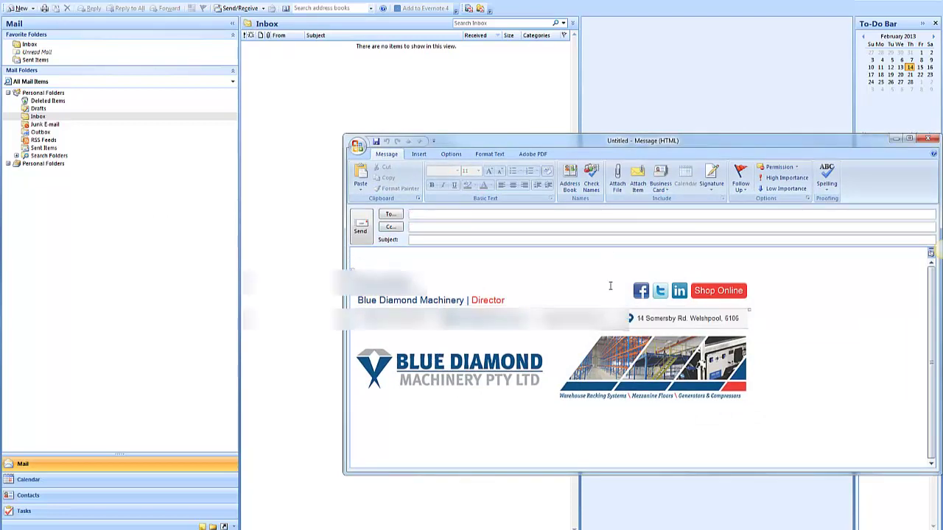
{"action": "left_click_drag", "start_coordinate": [711, 143], "coordinate": [600, 146]}
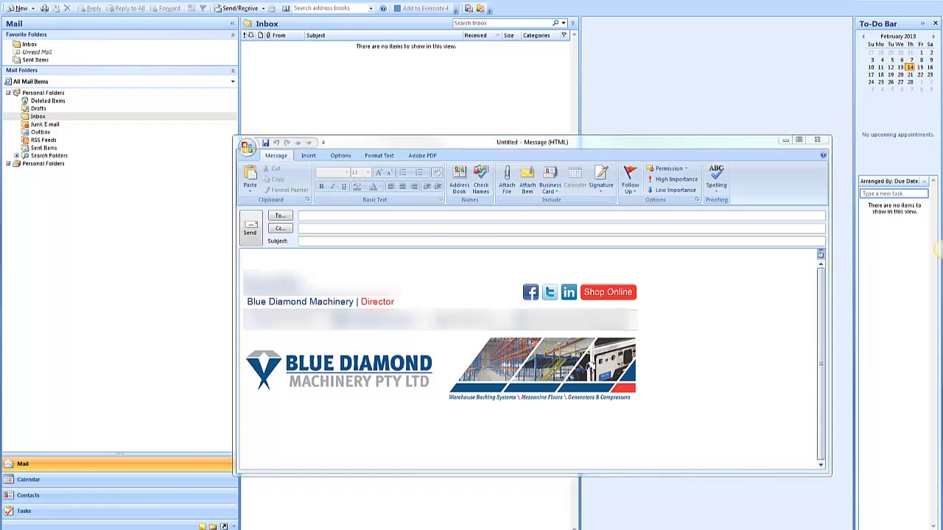
Step: Switch to Windows Explorer and compare the files in the Signatures folder with the prepared .htm files in the BDSignature folder
{"action": "left_click", "coordinate": [83, 506]}
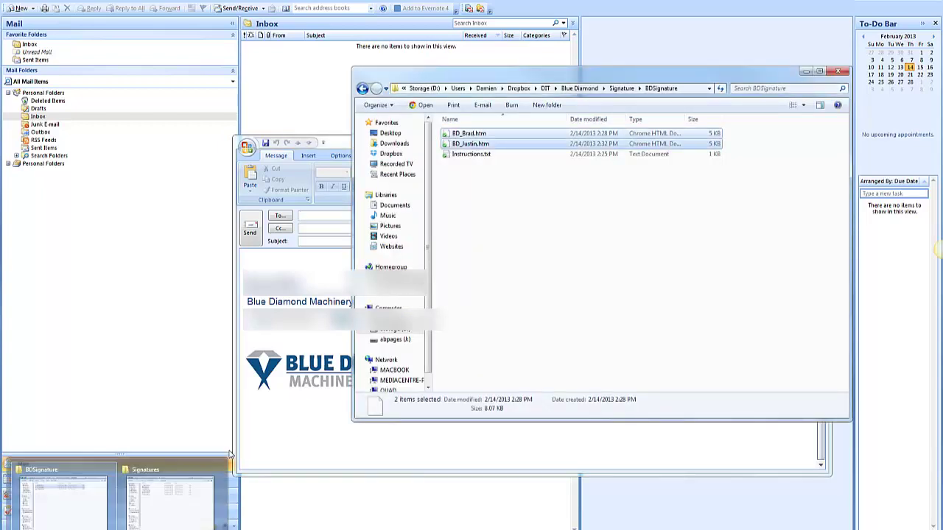
{"action": "left_click", "coordinate": [151, 501]}
{"action": "left_click", "coordinate": [235, 221]}
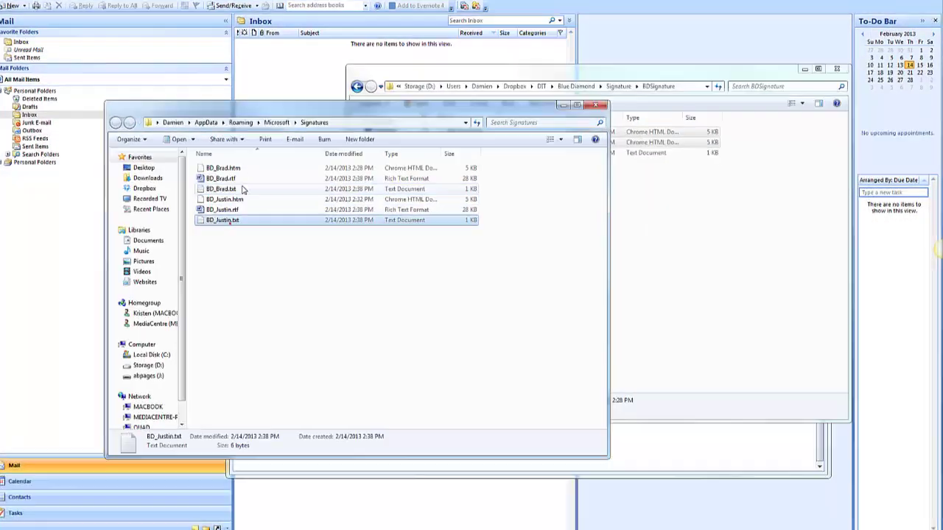
{"action": "left_click", "coordinate": [689, 212]}
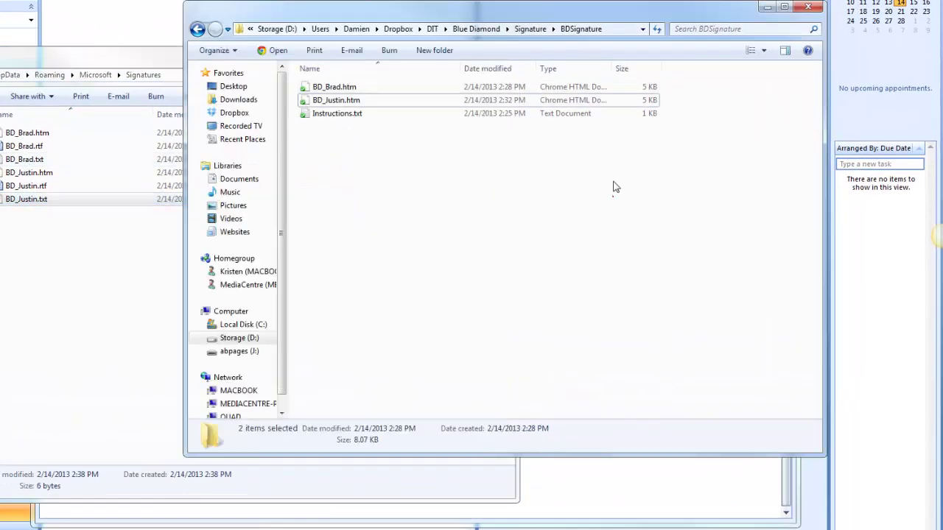
{"action": "left_click", "coordinate": [615, 189]}
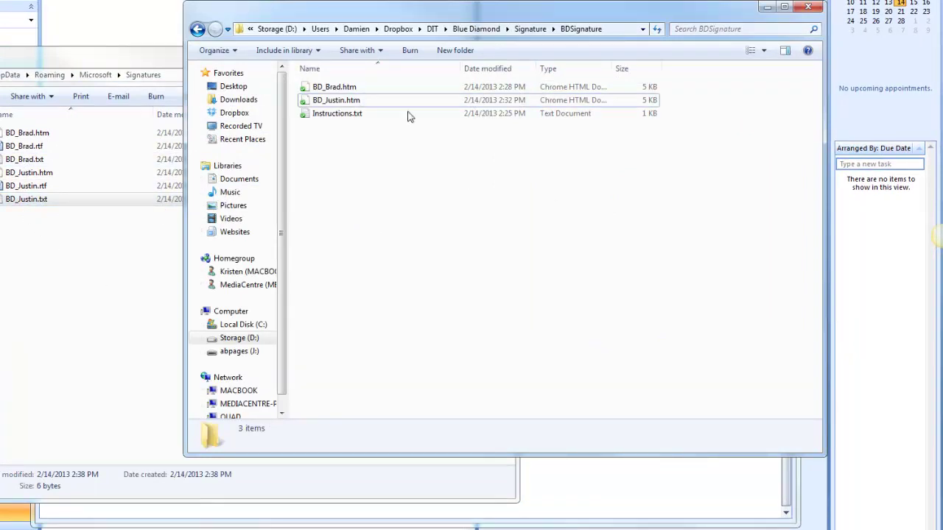
{"action": "left_click", "coordinate": [334, 101]}
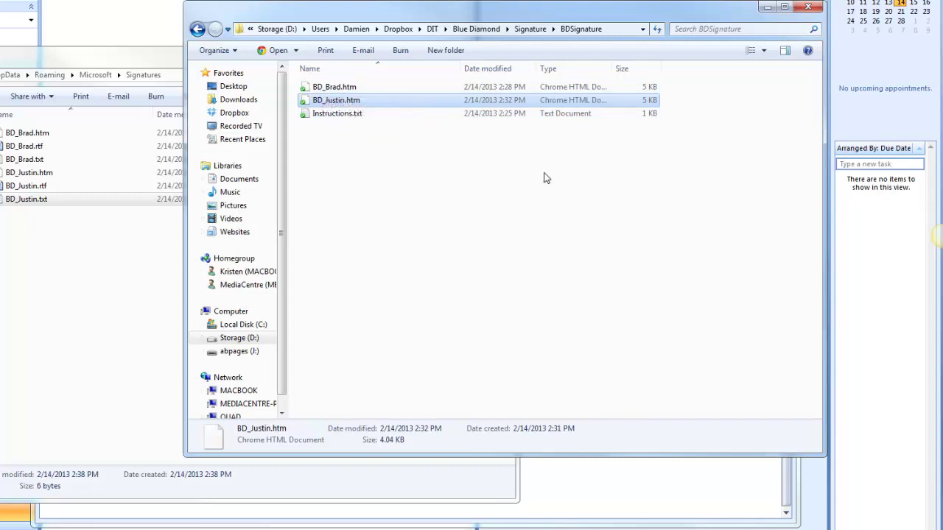
{"action": "left_click", "coordinate": [108, 334]}
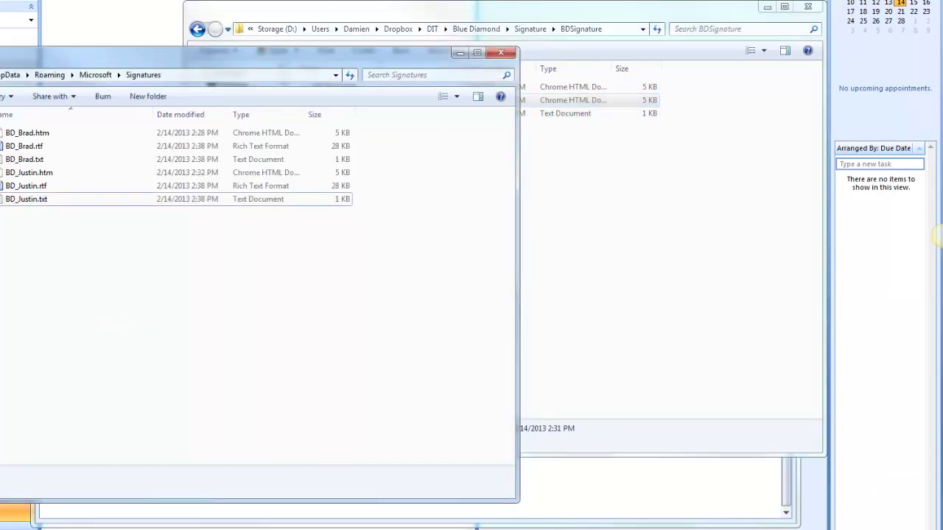
Step: Review the %APPDATA%\Microsoft\Signatures path in Instructions.txt and where to run it, then return to the Outlook inbox
{"action": "key", "text": "alt+Tab"}
{"action": "left_click_drag", "start_coordinate": [296, 112], "coordinate": [447, 113]}
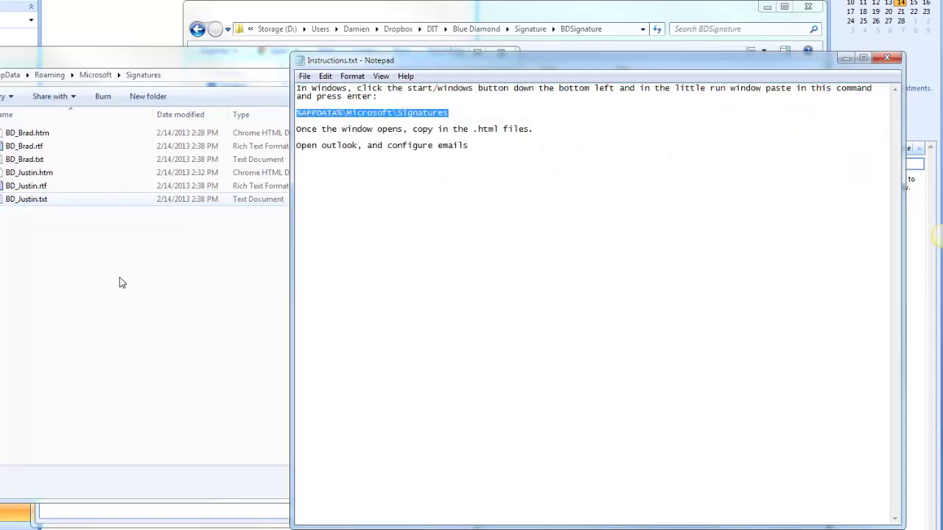
{"action": "key", "text": "super"}
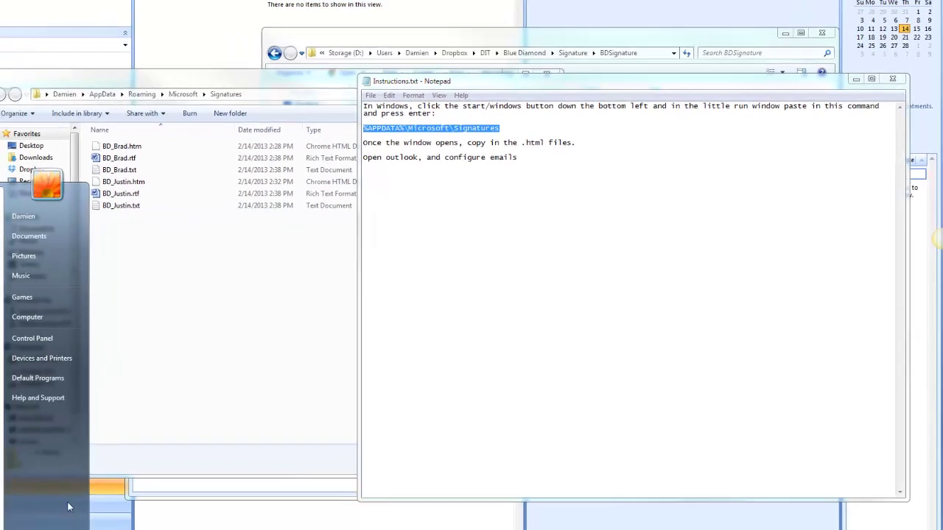
{"action": "left_click", "coordinate": [419, 258]}
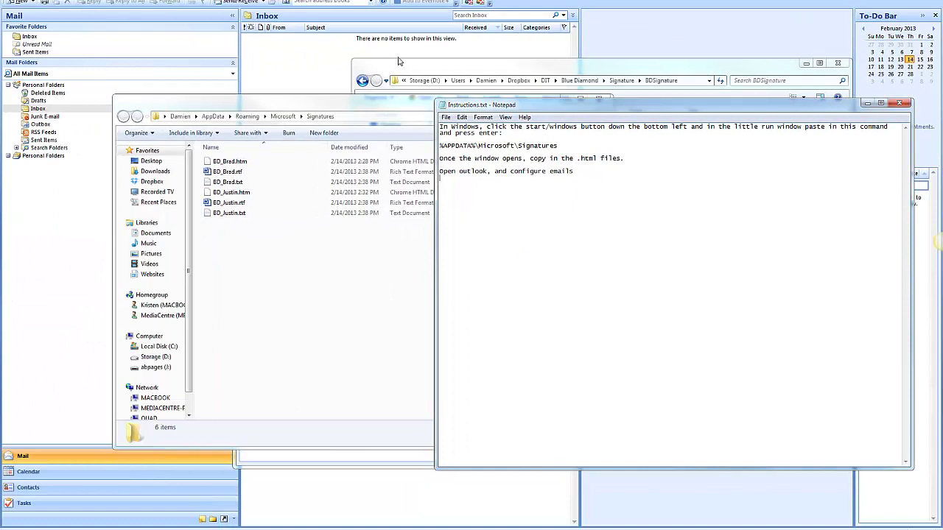
{"action": "left_click", "coordinate": [320, 71]}
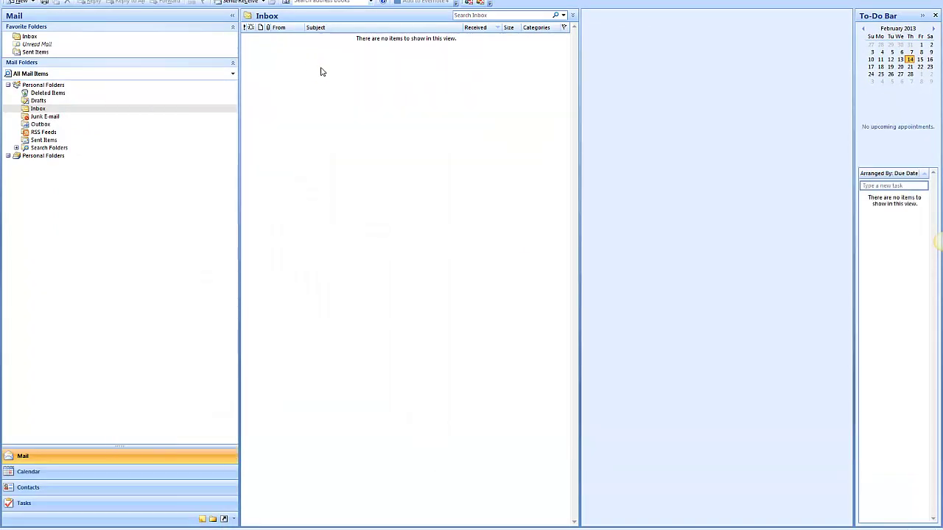